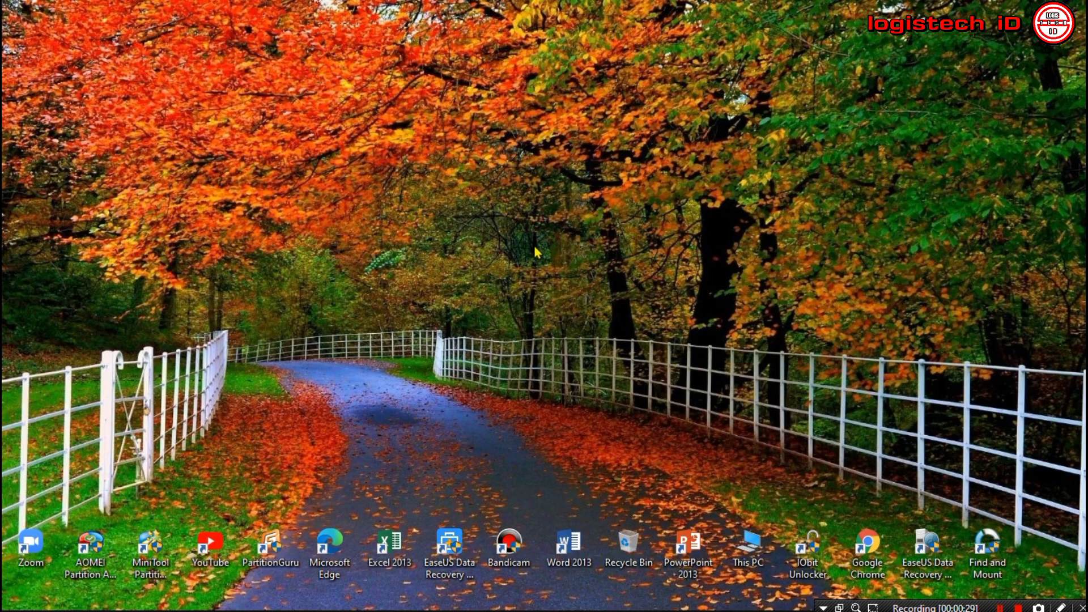
Open Task Manager, reposition its window on the desktop and show it in the detailed view
{"action": "right_click", "coordinate": [536, 251]}
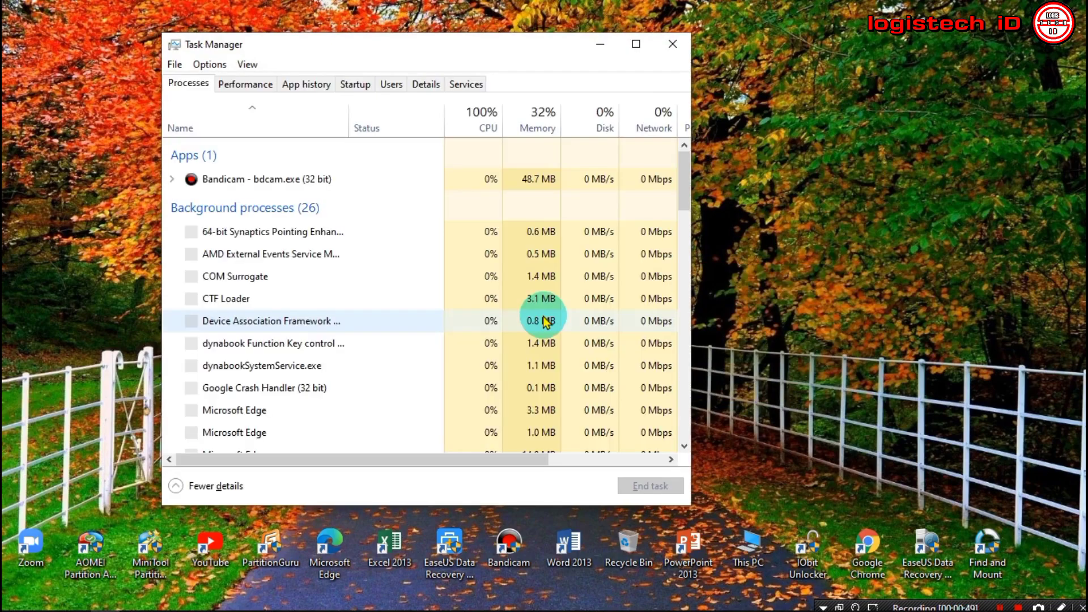
{"action": "left_click", "coordinate": [183, 492]}
{"action": "left_click_drag", "start_coordinate": [307, 44], "coordinate": [541, 99]}
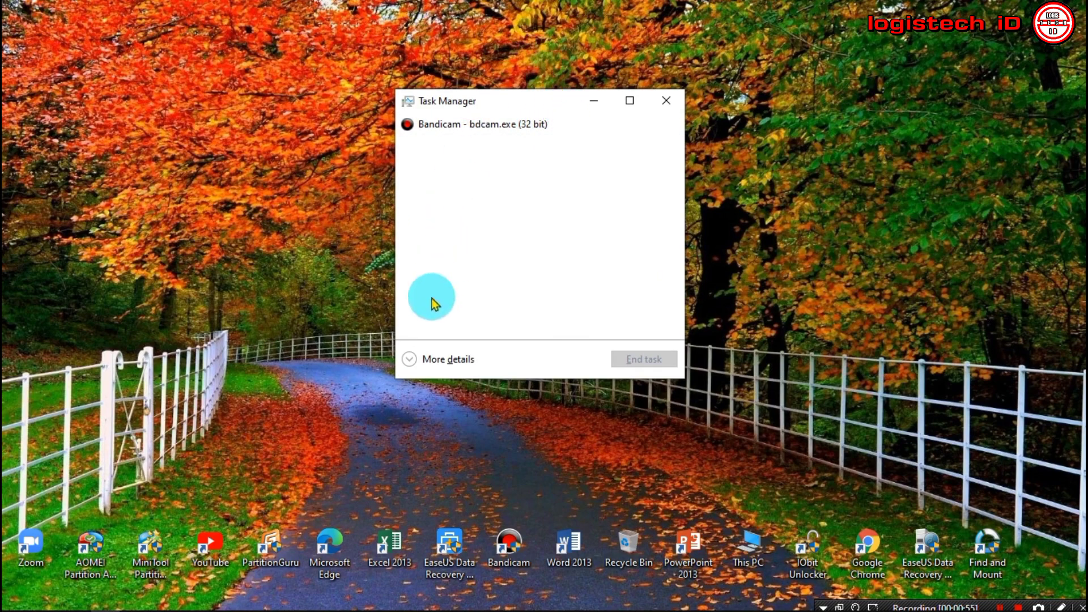
{"action": "left_click", "coordinate": [414, 360]}
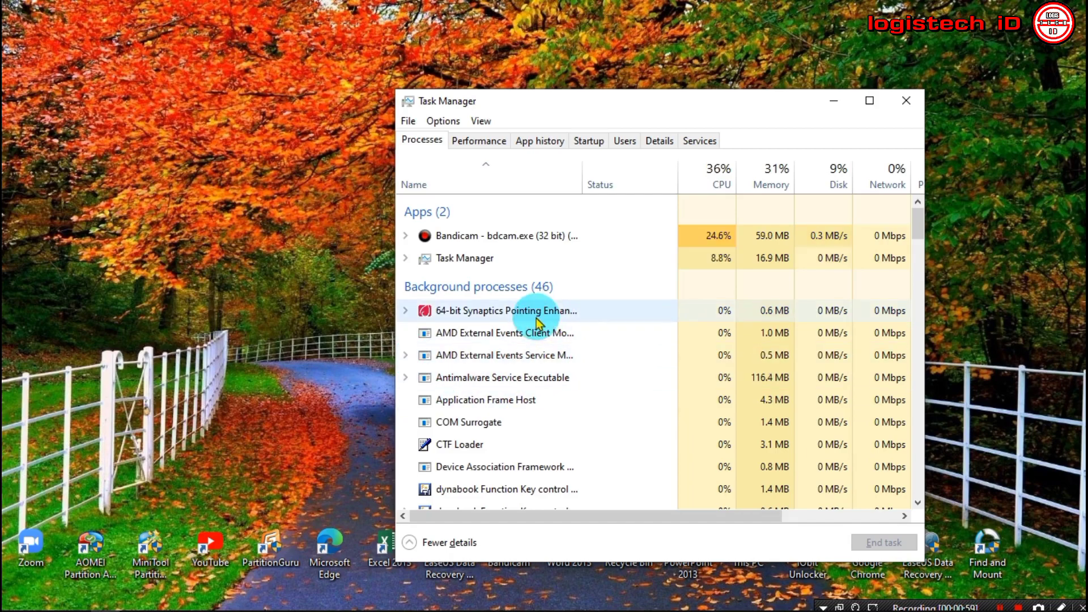
Run CONTROL.EXE as a new task from Task Manager to open Control Panel, and minimize Task Manager
{"action": "left_click", "coordinate": [411, 124]}
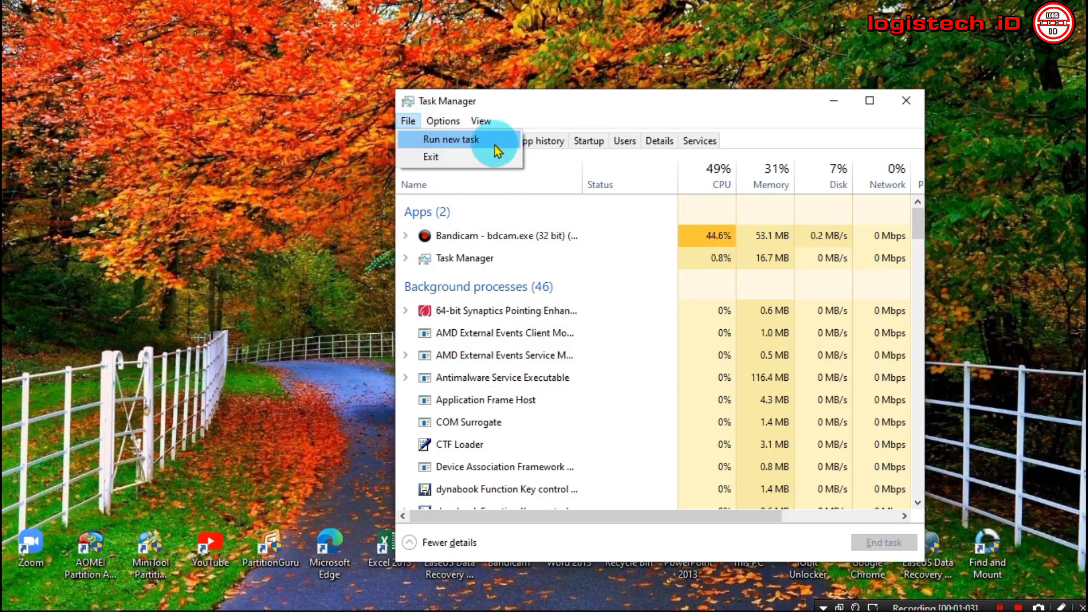
{"action": "left_click", "coordinate": [487, 142]}
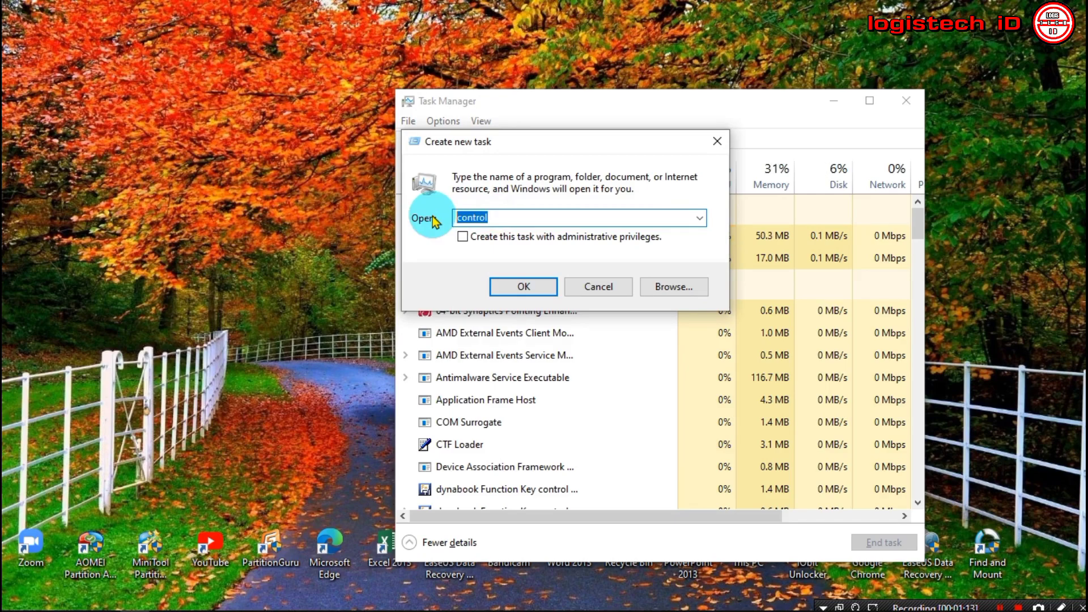
{"action": "type", "text": "CON"}
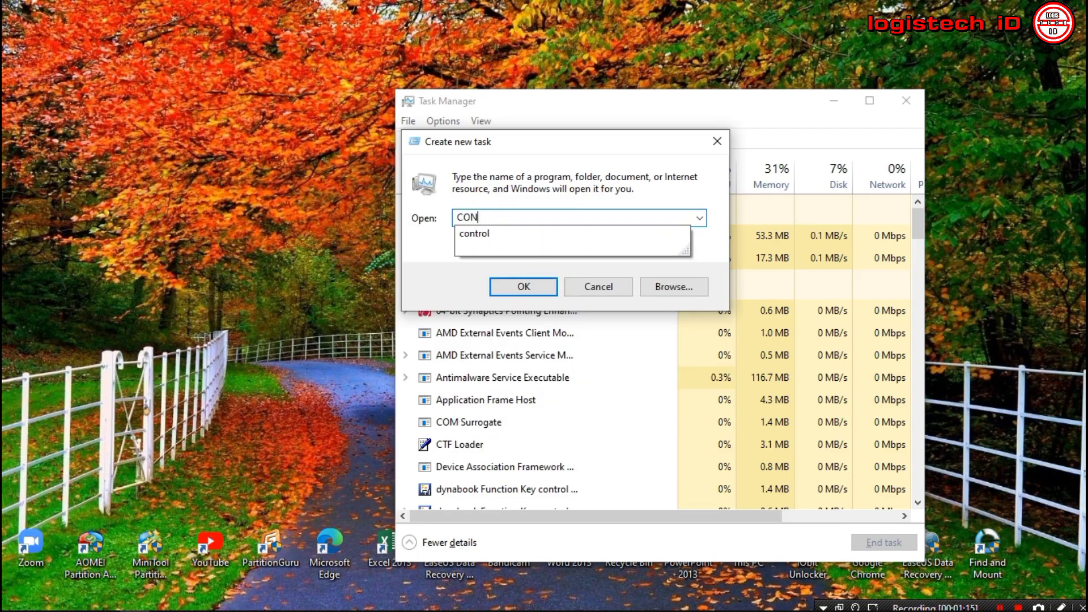
{"action": "type", "text": "TROL"}
{"action": "left_click", "coordinate": [434, 221]}
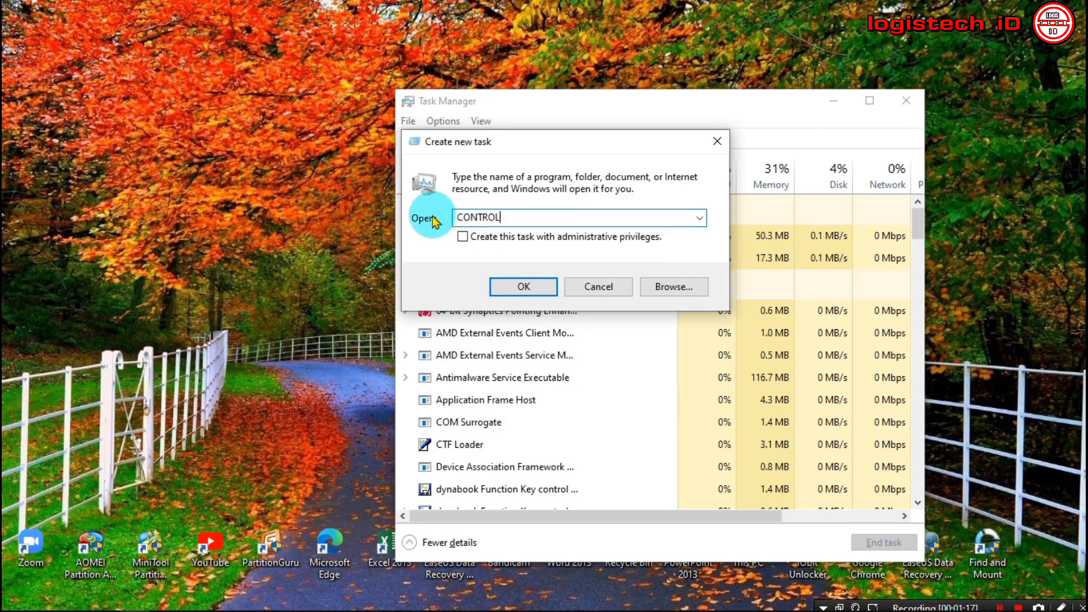
{"action": "type", "text": "."}
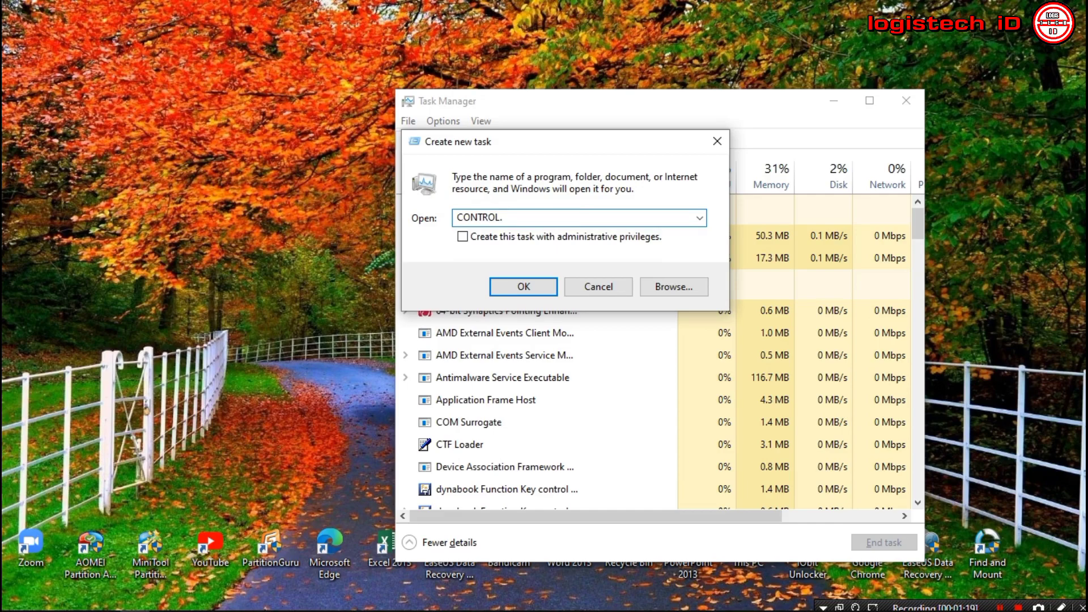
{"action": "type", "text": "EXE"}
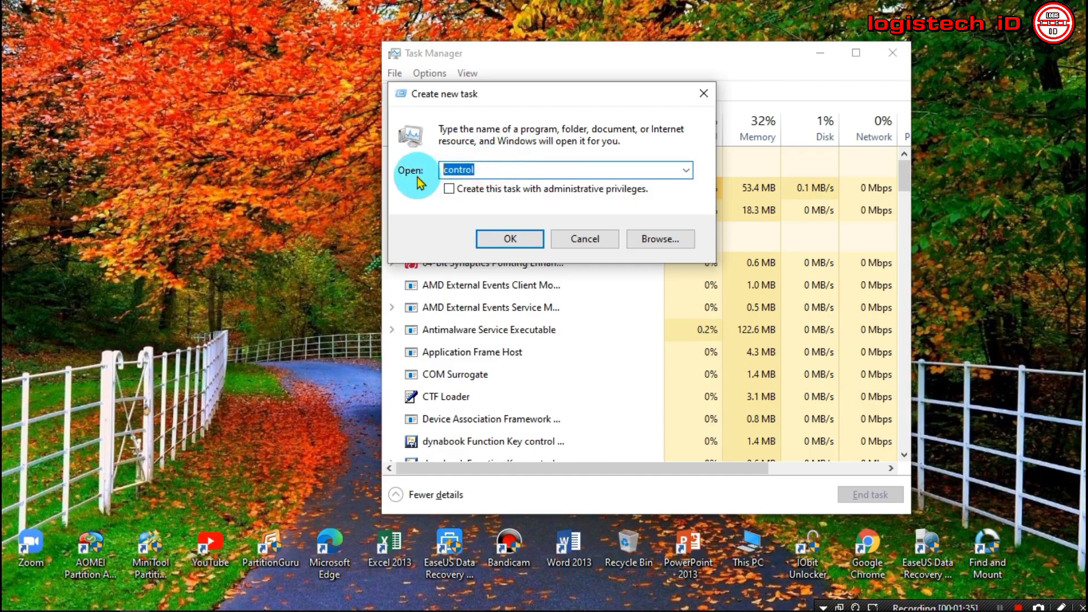
{"action": "type", "text": "CONT"}
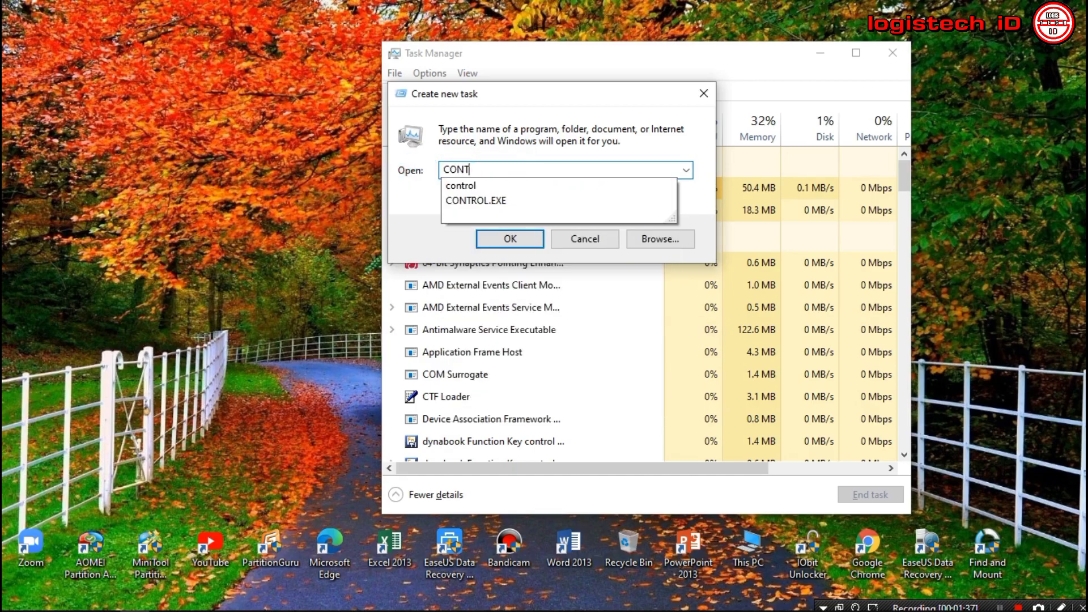
{"action": "type", "text": "ROL.EXE"}
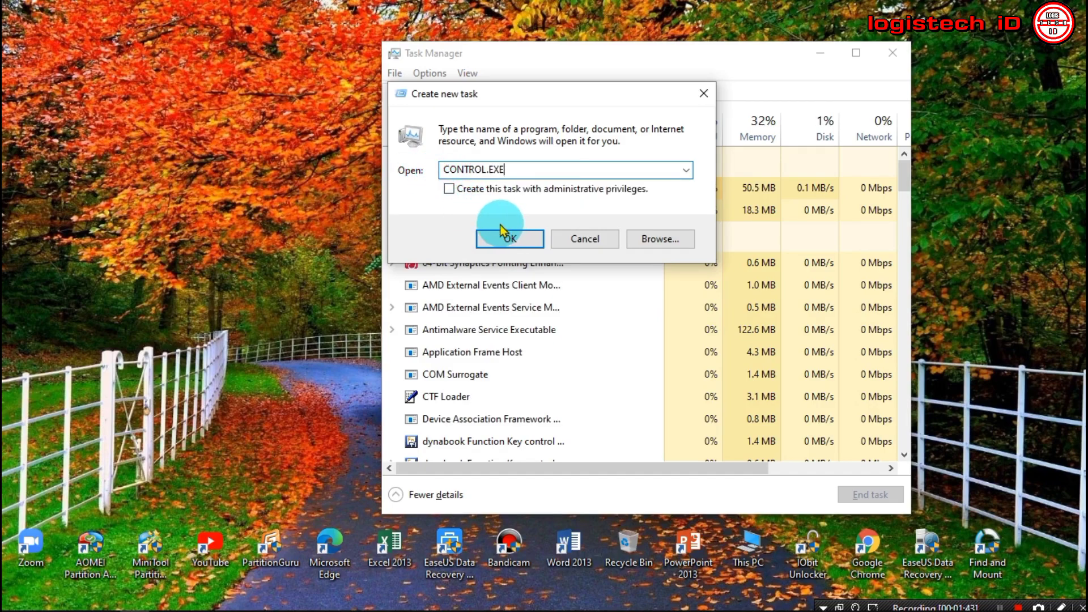
{"action": "left_click", "coordinate": [498, 241]}
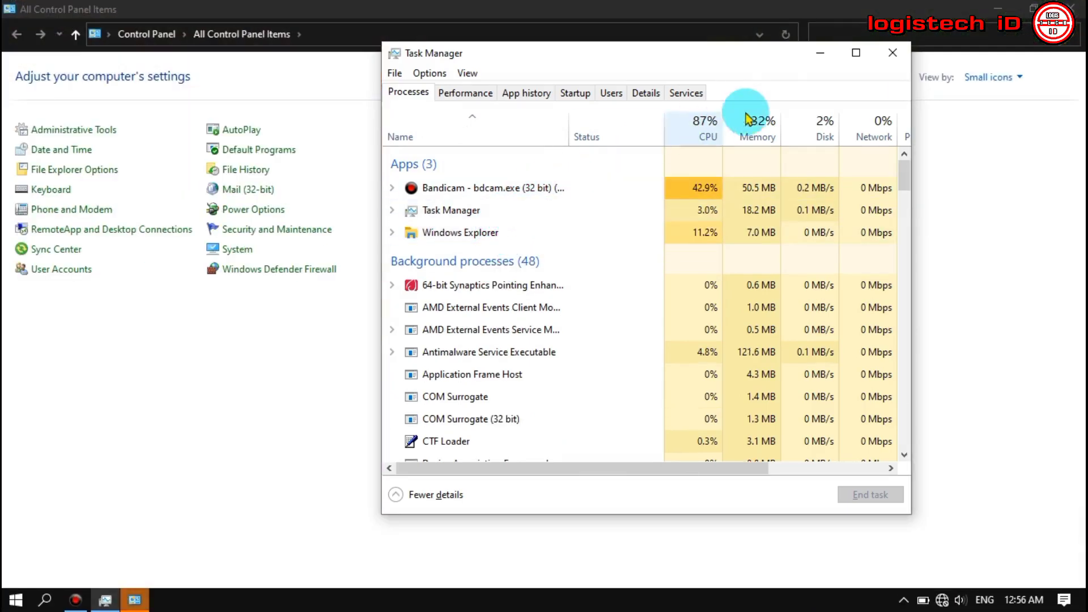
{"action": "left_click", "coordinate": [823, 55]}
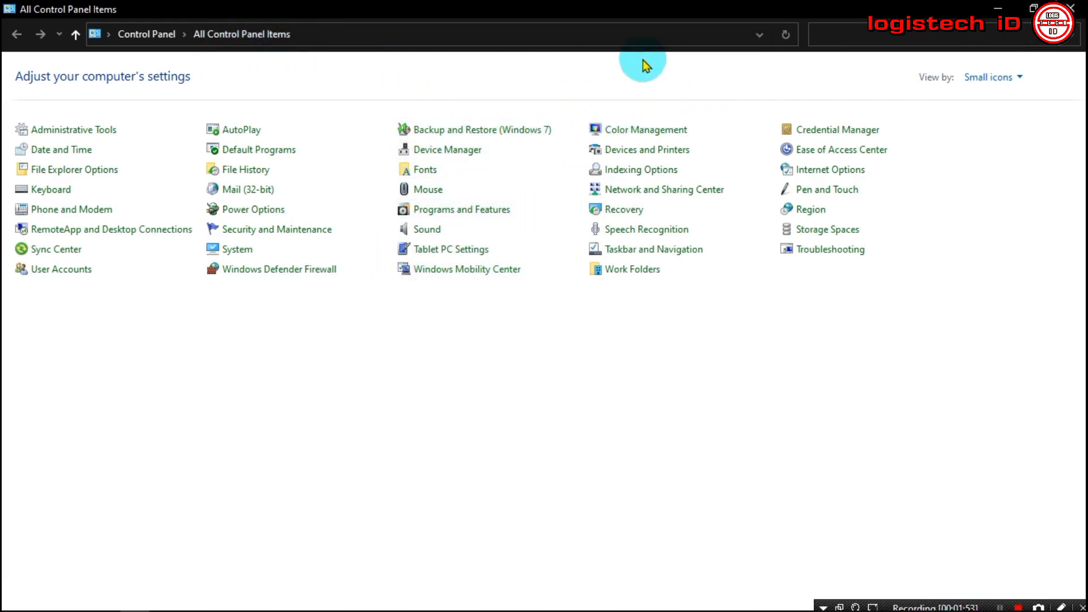
Switch Control Panel to the Category view and open the time and date settings under Clock and Region
{"action": "left_click", "coordinate": [984, 80]}
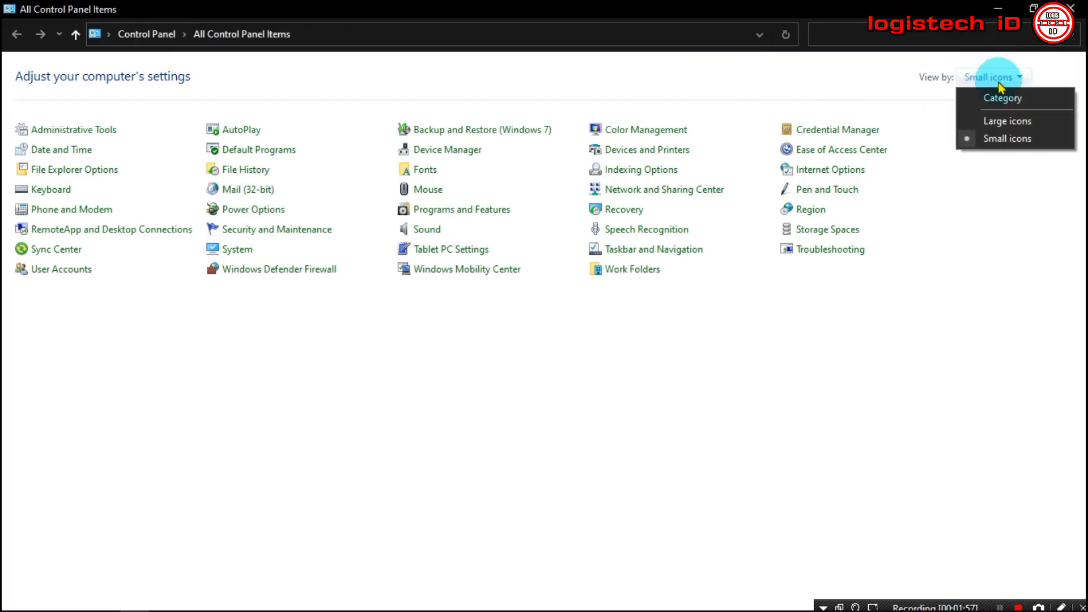
{"action": "left_click", "coordinate": [1003, 100]}
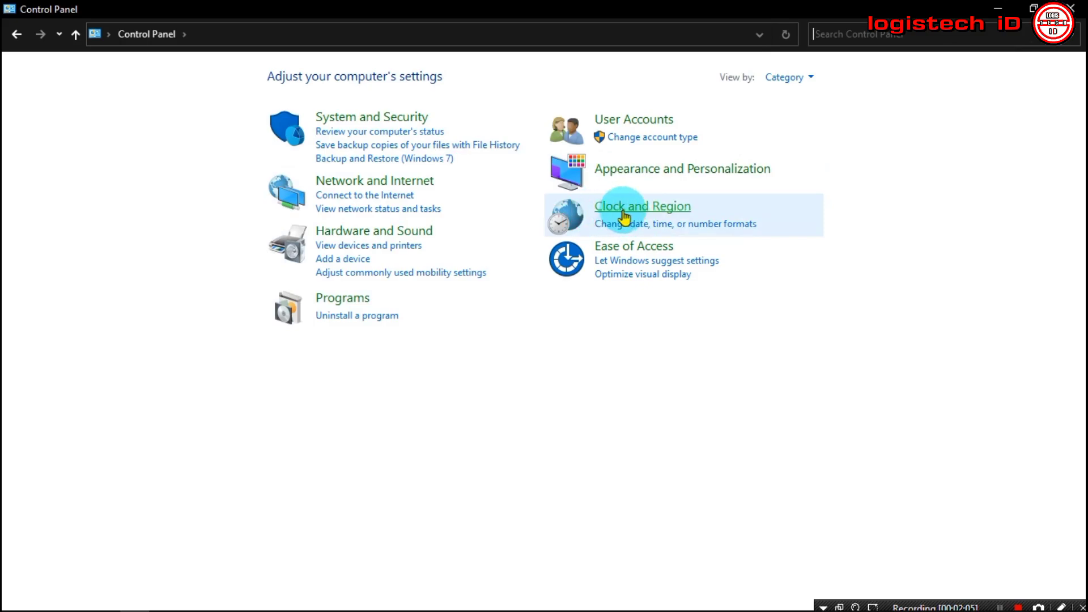
{"action": "left_click", "coordinate": [681, 208]}
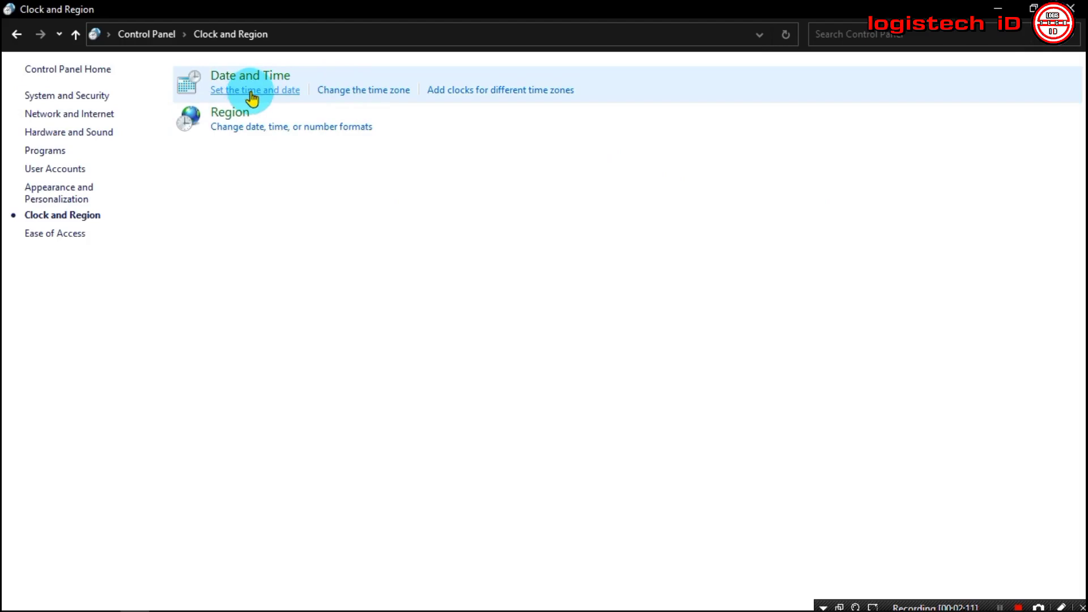
{"action": "left_click", "coordinate": [290, 95]}
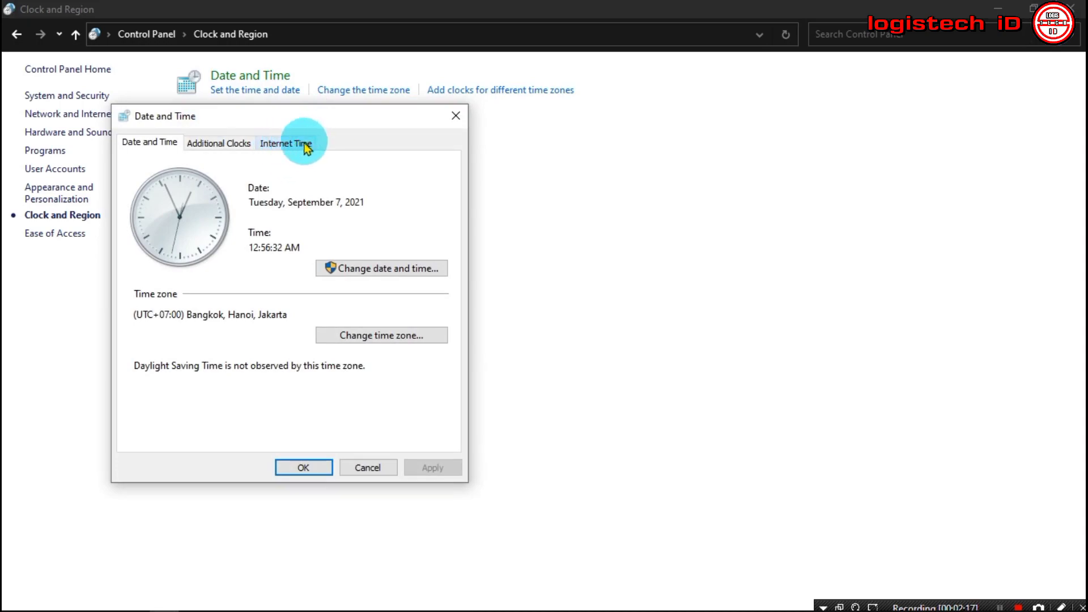
Turn off synchronization with an Internet time server in the Internet time settings
{"action": "left_click", "coordinate": [308, 146]}
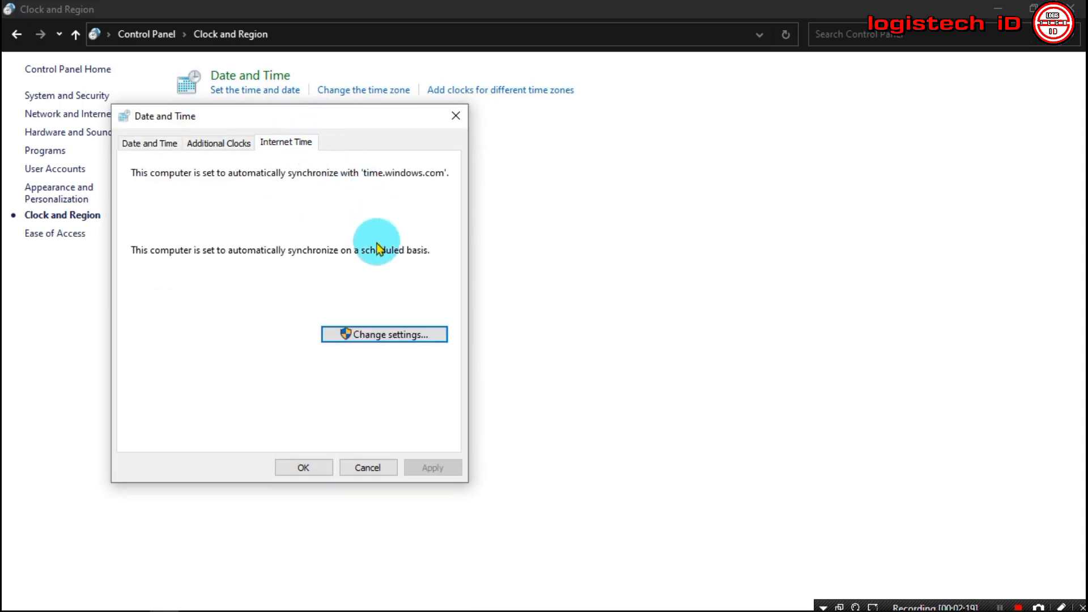
{"action": "left_click", "coordinate": [444, 337]}
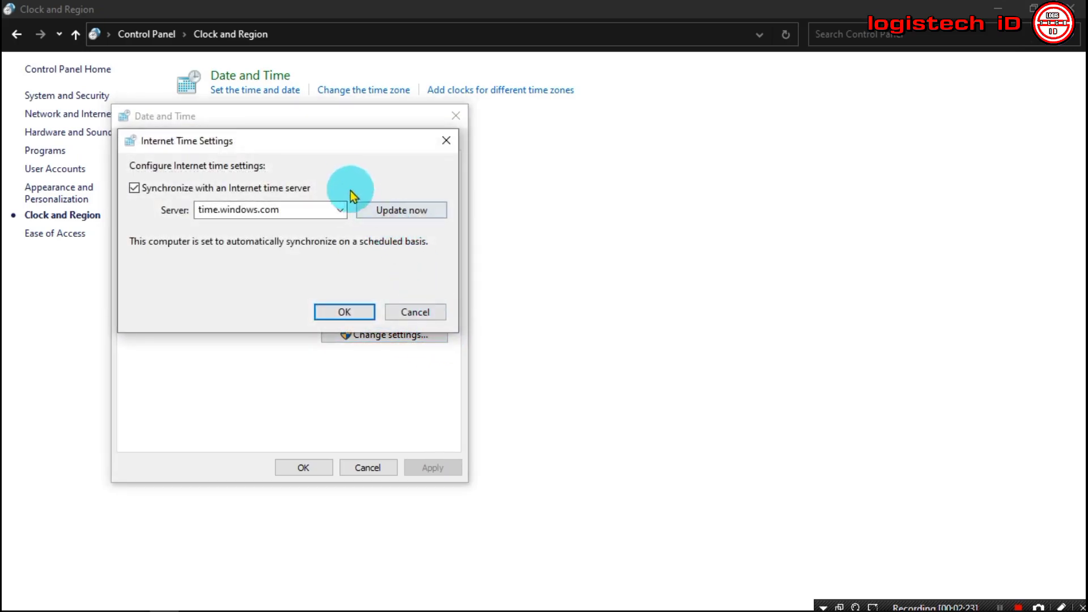
{"action": "left_click", "coordinate": [136, 192]}
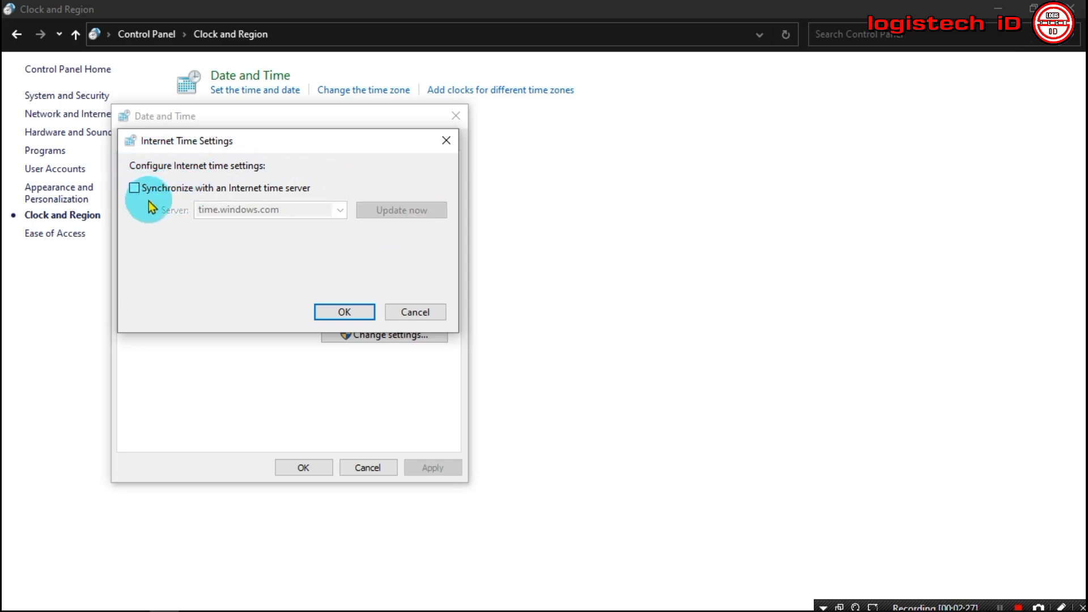
{"action": "left_click", "coordinate": [329, 312]}
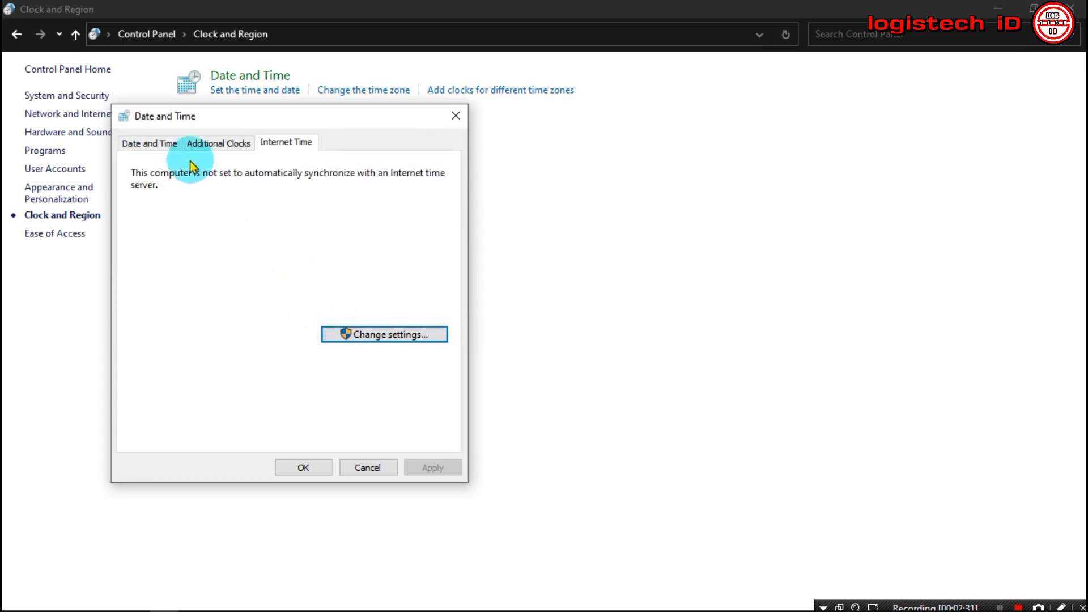
Set the system date to September 11, 2021, and close the date settings and Control Panel
{"action": "left_click", "coordinate": [155, 147]}
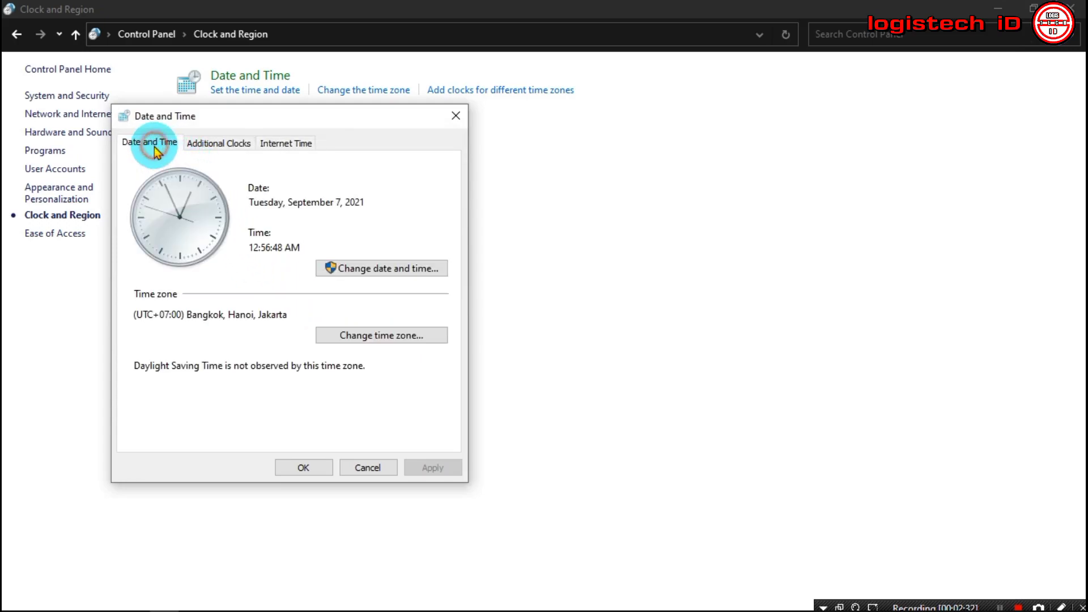
{"action": "left_click", "coordinate": [362, 275]}
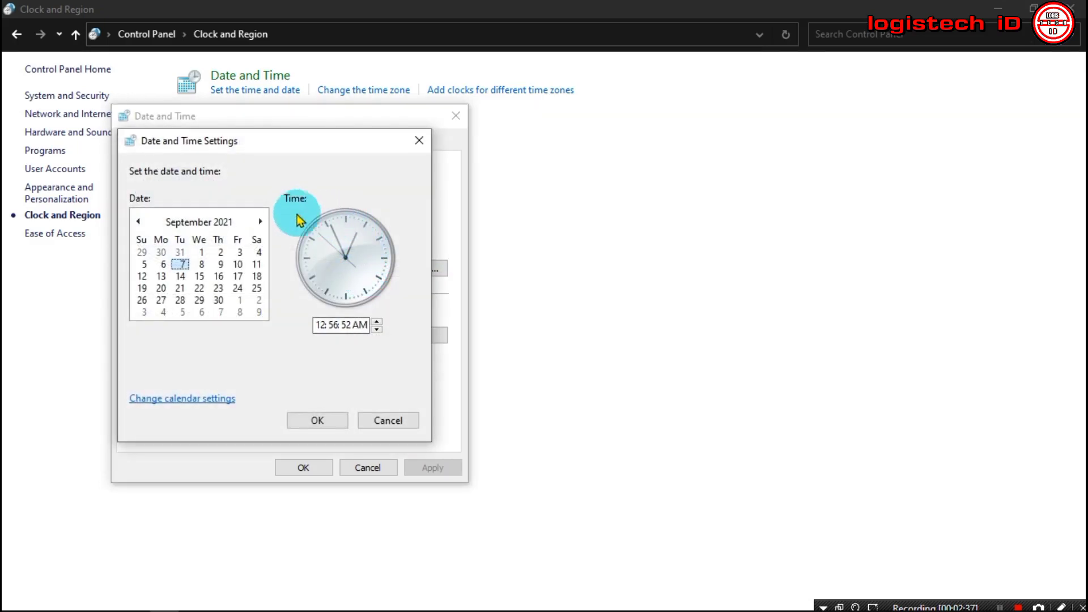
{"action": "left_click", "coordinate": [200, 265]}
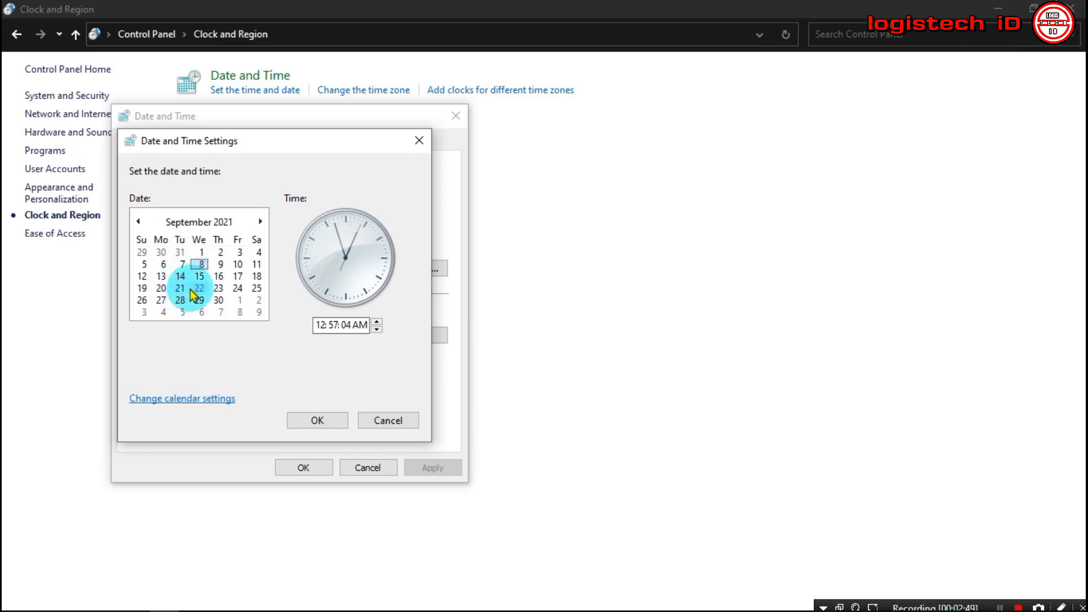
{"action": "left_click", "coordinate": [220, 264]}
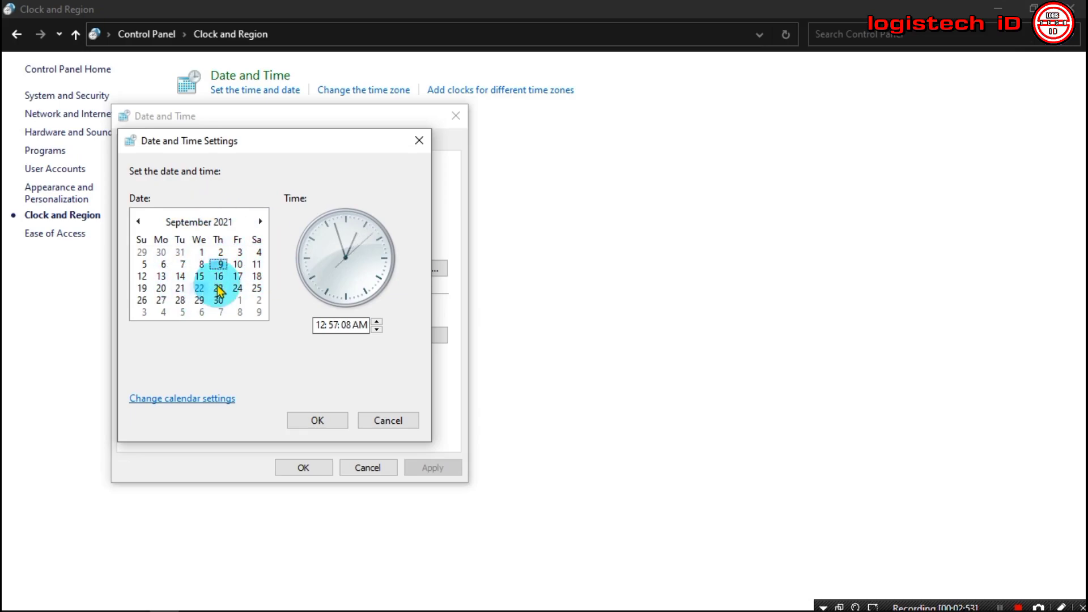
{"action": "left_click", "coordinate": [234, 265]}
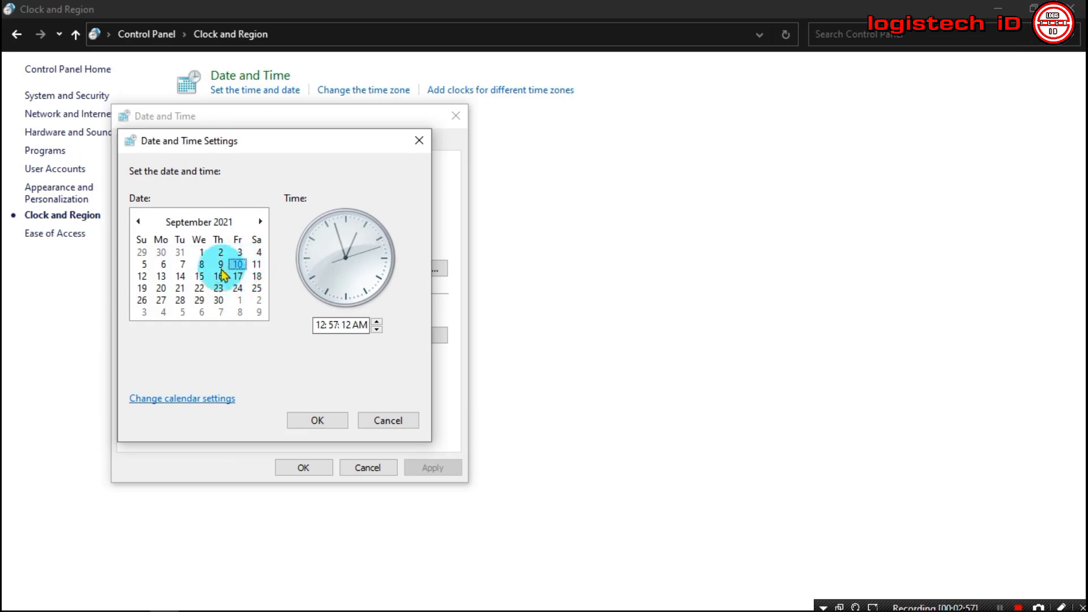
{"action": "left_click", "coordinate": [256, 264]}
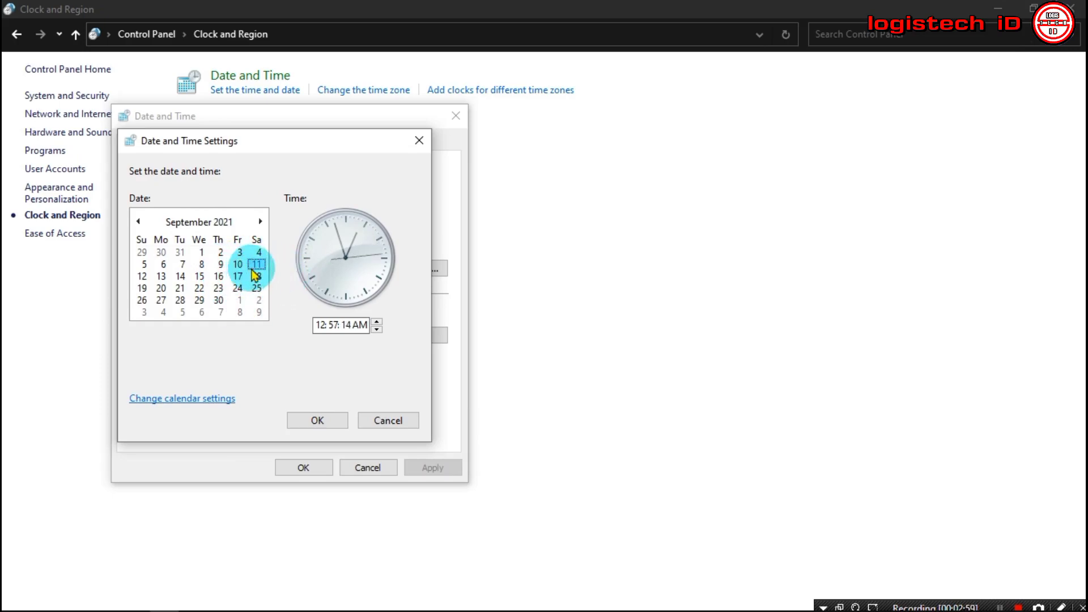
{"action": "left_click", "coordinate": [313, 421]}
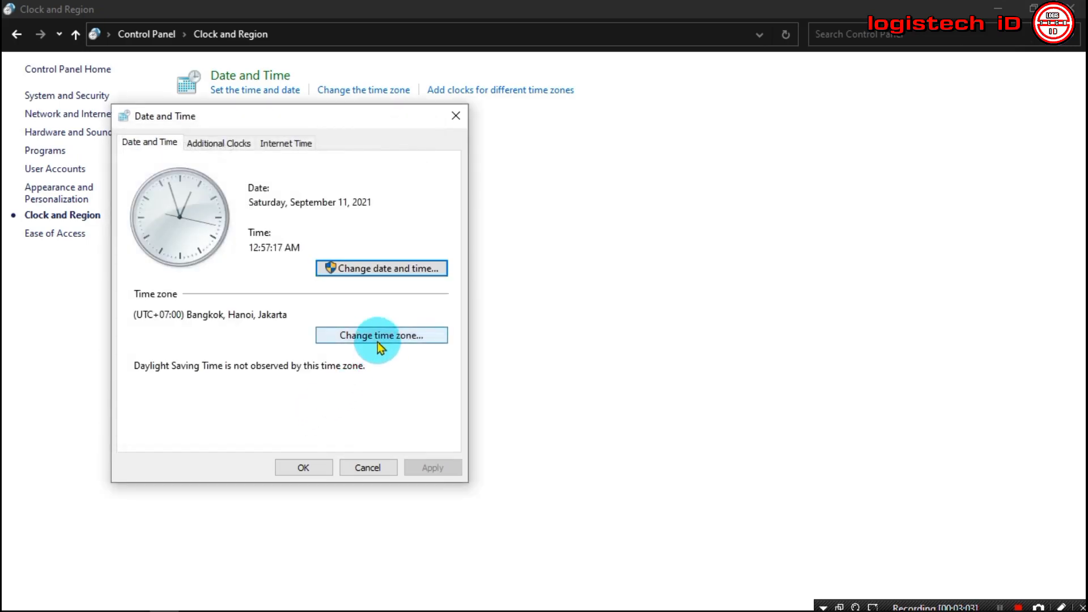
{"action": "left_click", "coordinate": [303, 469]}
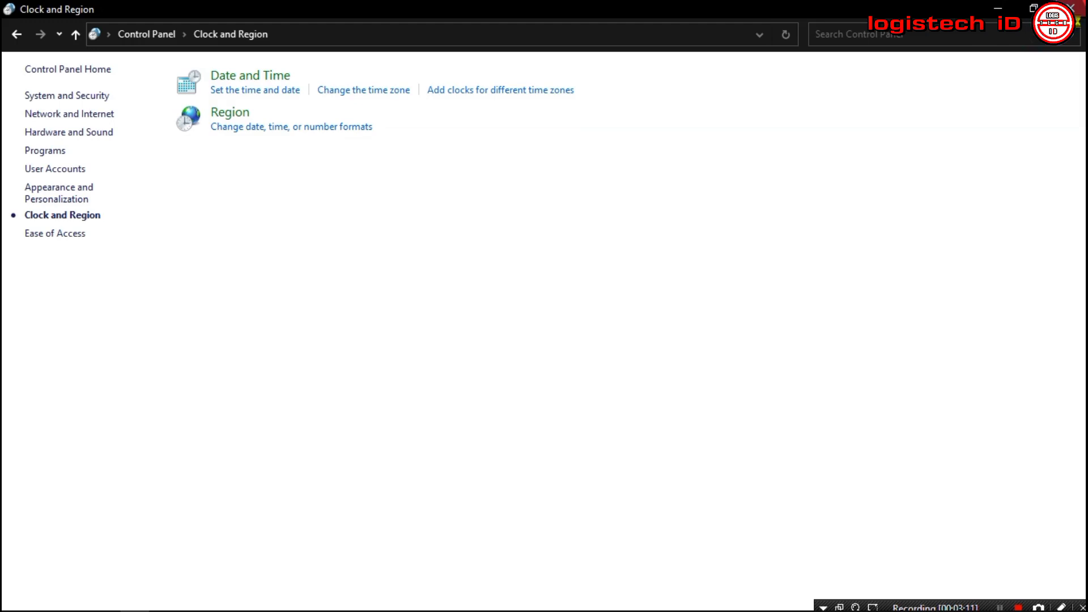
{"action": "left_click", "coordinate": [1071, 8]}
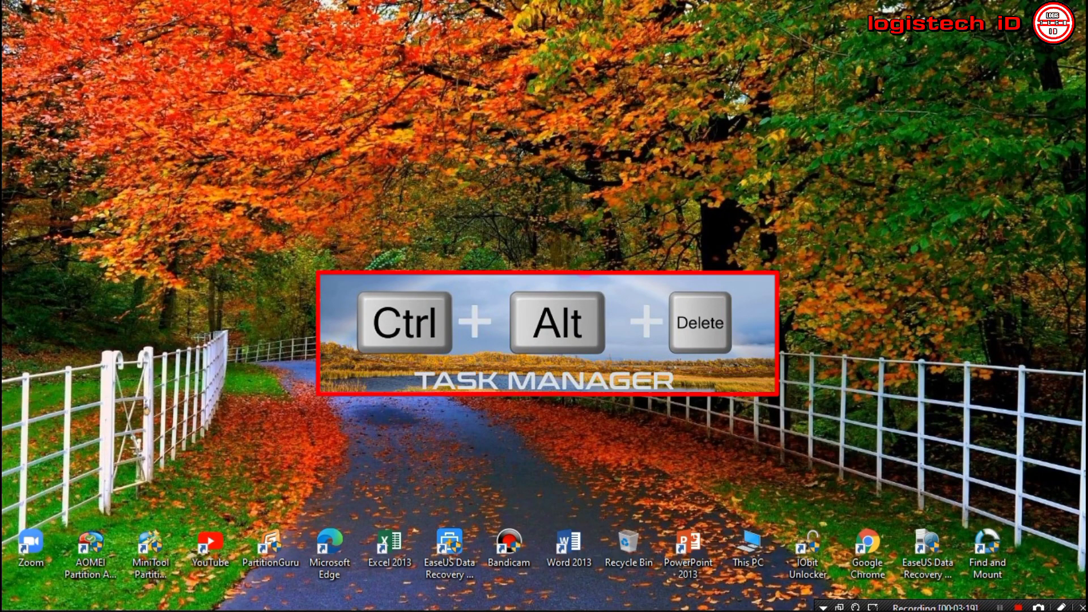
Bring up the Windows security options screen from the desktop
{"action": "left_click", "coordinate": [808, 554]}
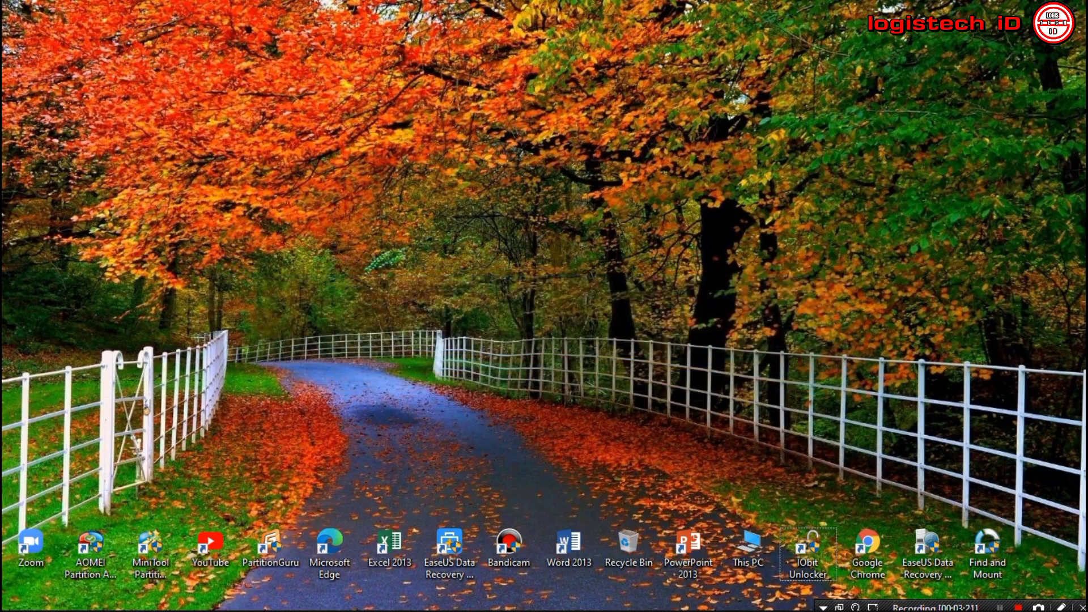
{"action": "key", "text": "ctrl+alt+Delete"}
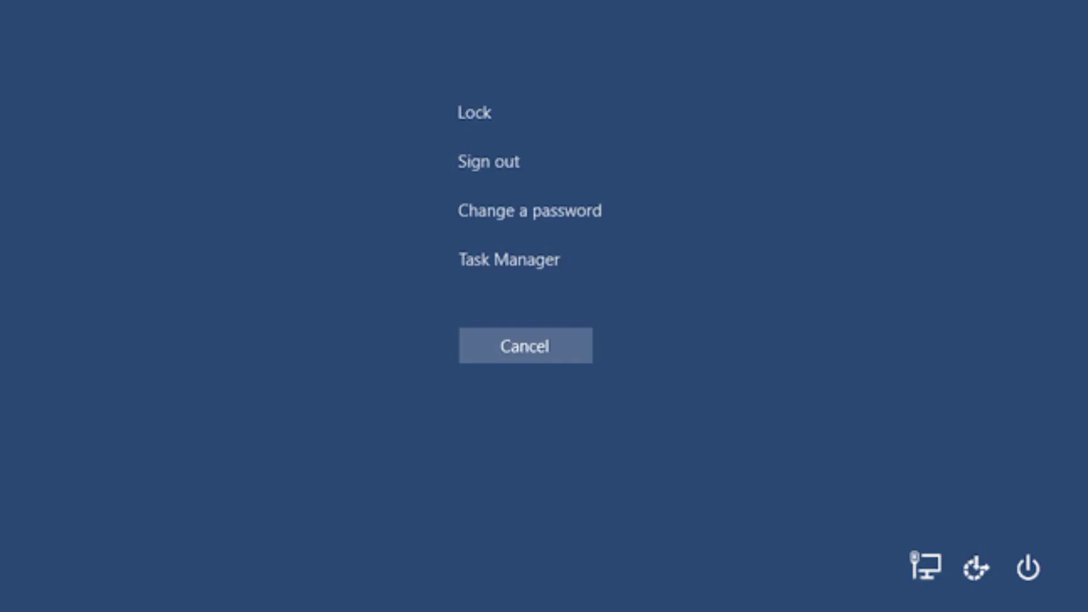